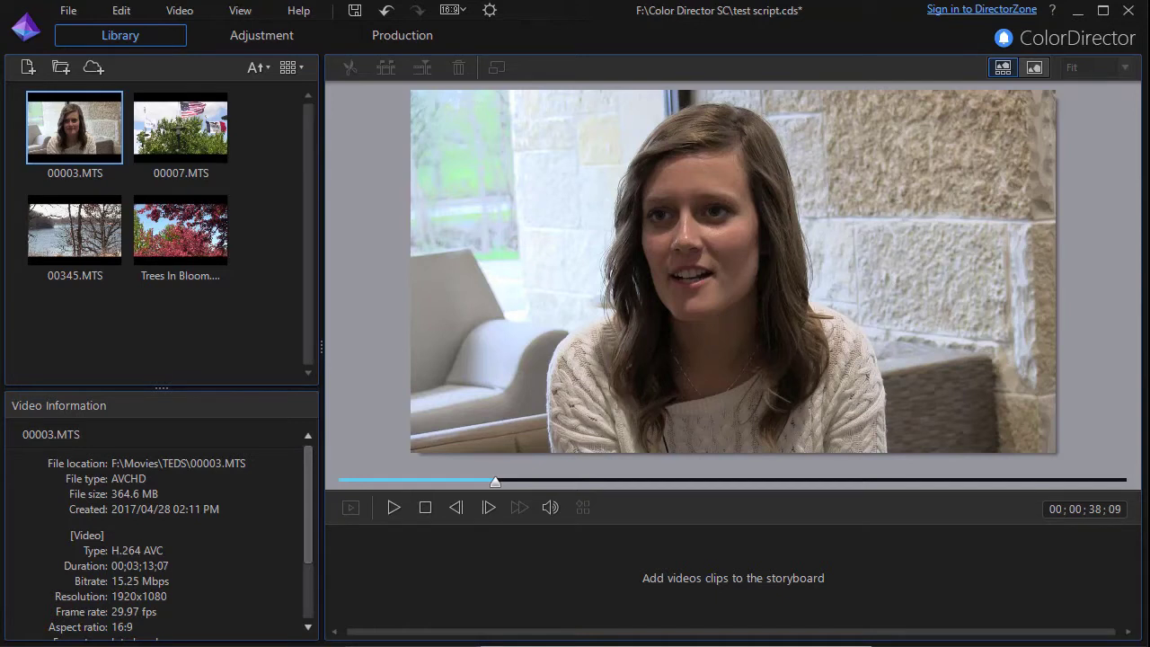
Add 00007.MTS, 00345.MTS and Trees In Bloom to the 00003.MTS selection and place all four clips on the storyboard.
mouse_move(202, 262)
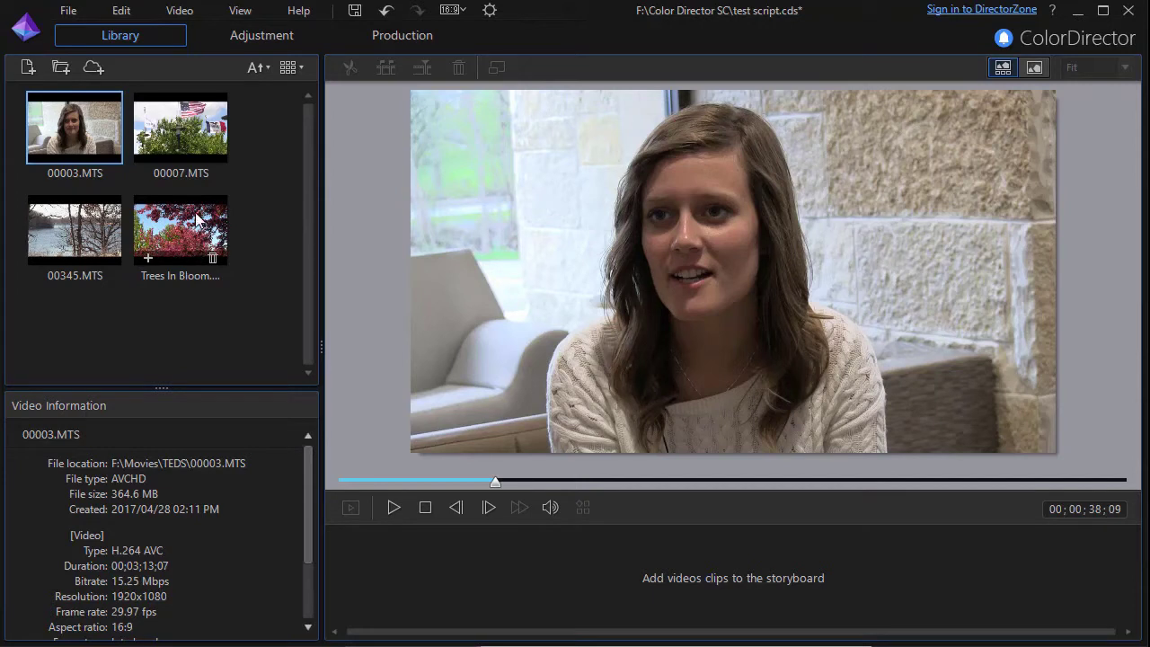
left_click(180, 135, "ctrl")
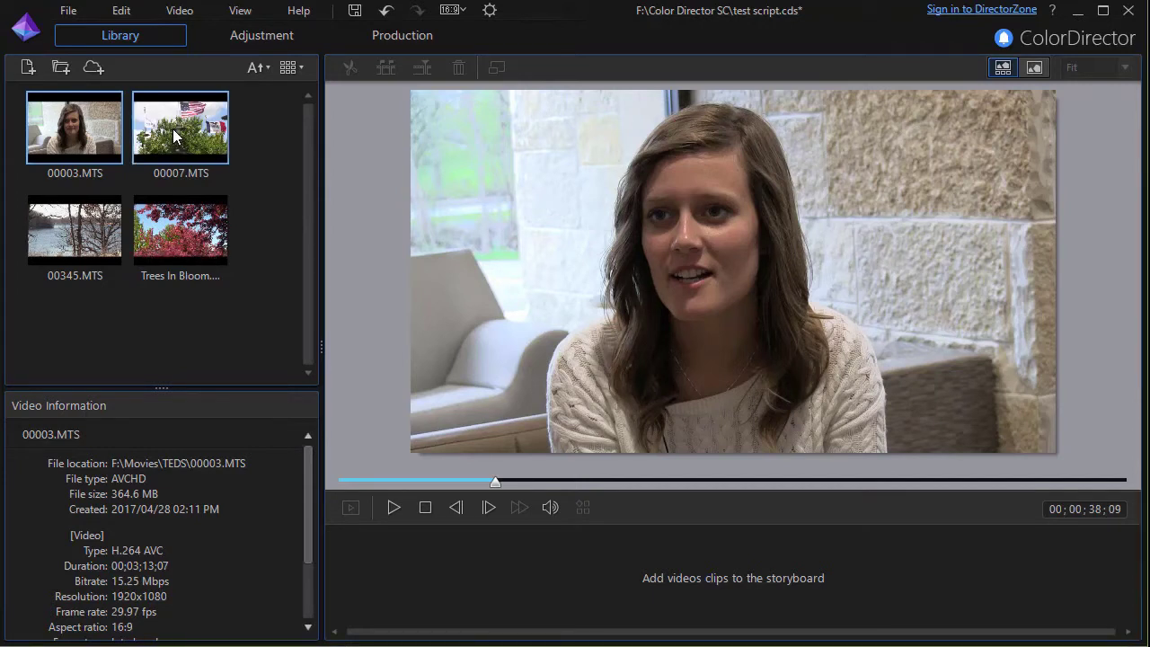
left_click(87, 223, "ctrl")
left_click(180, 227, "ctrl")
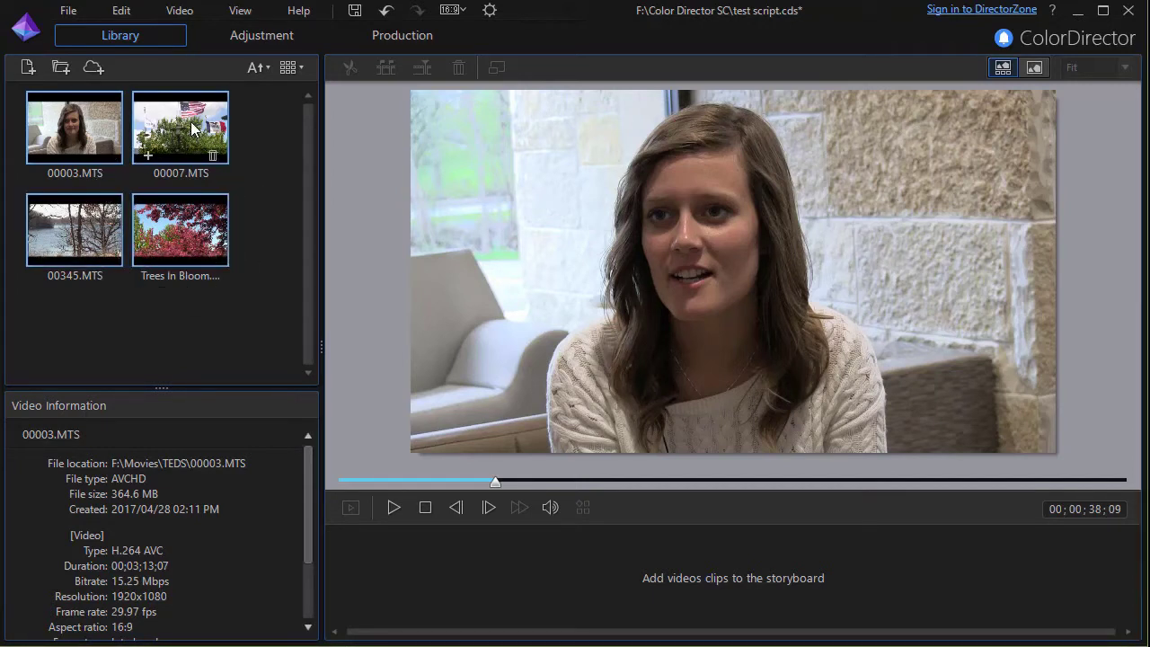
left_click_drag(196, 133, 411, 584)
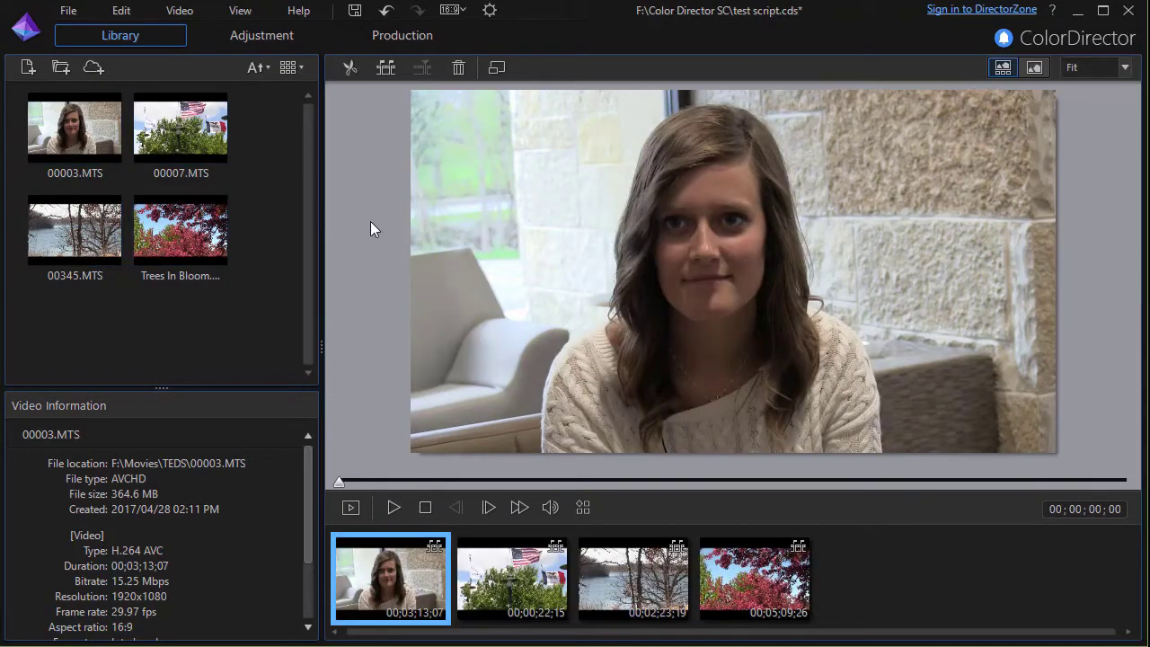
Switch to the Adjustment room and show the current clip's histogram.
left_click(265, 40)
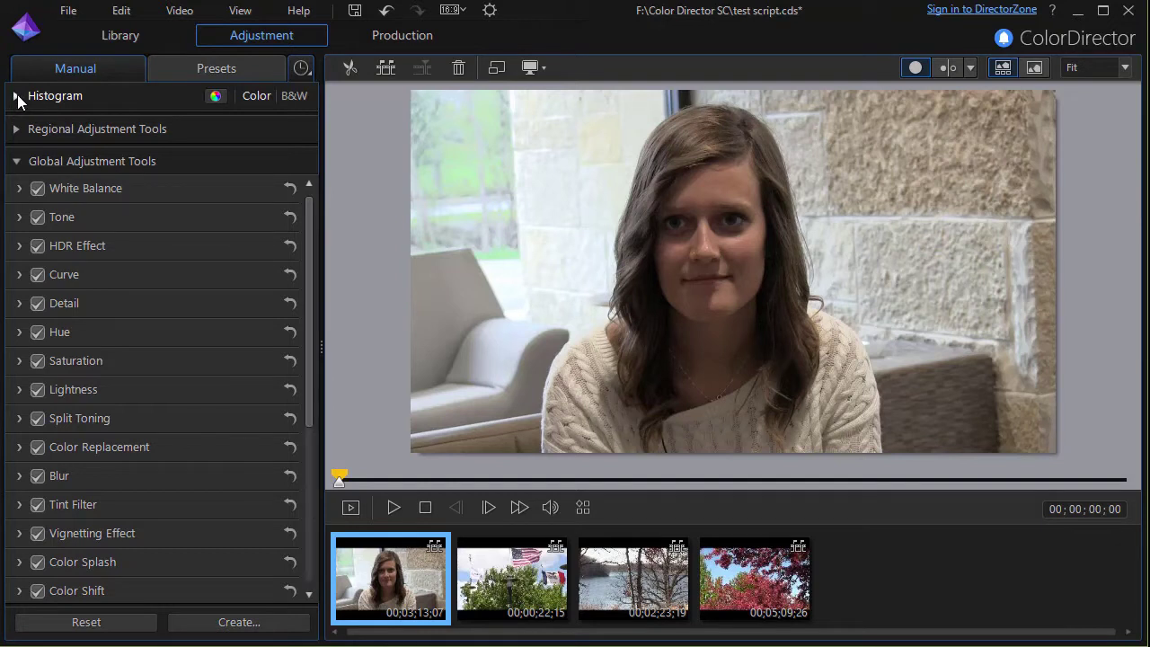
left_click(17, 96)
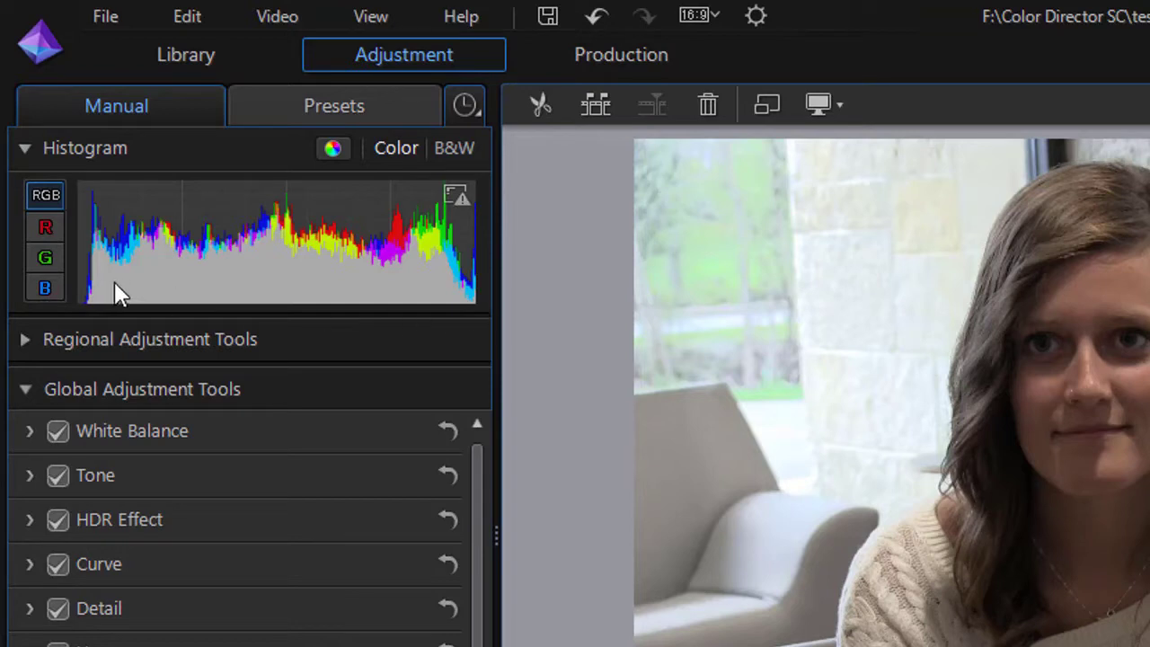
left_click(44, 226)
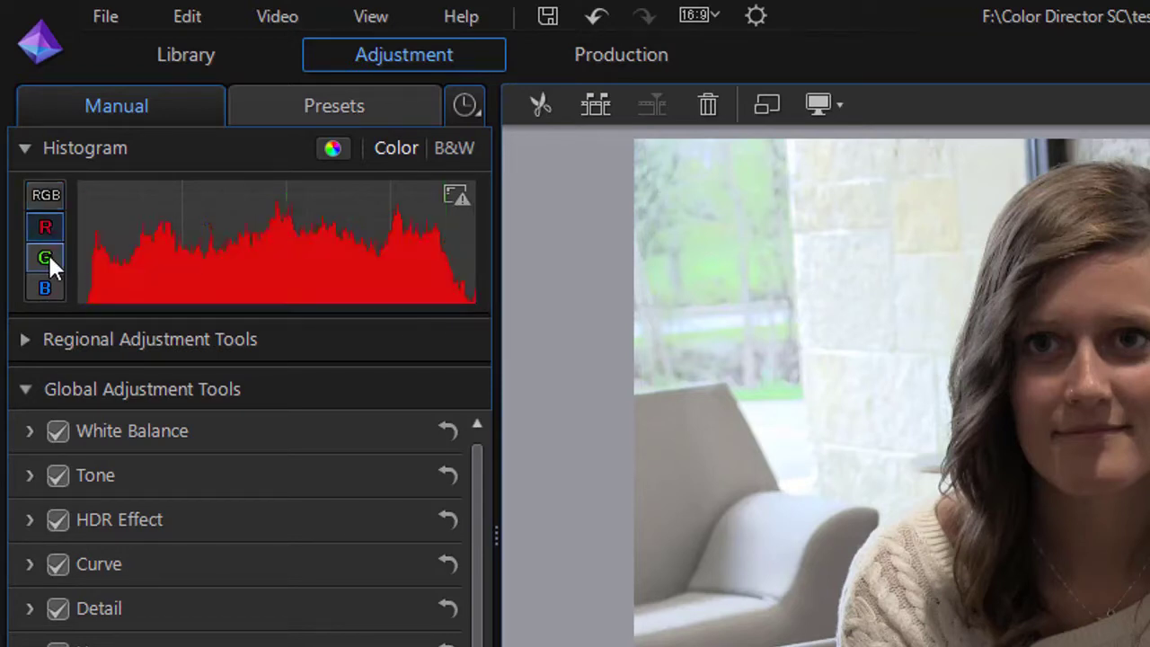
left_click(46, 258)
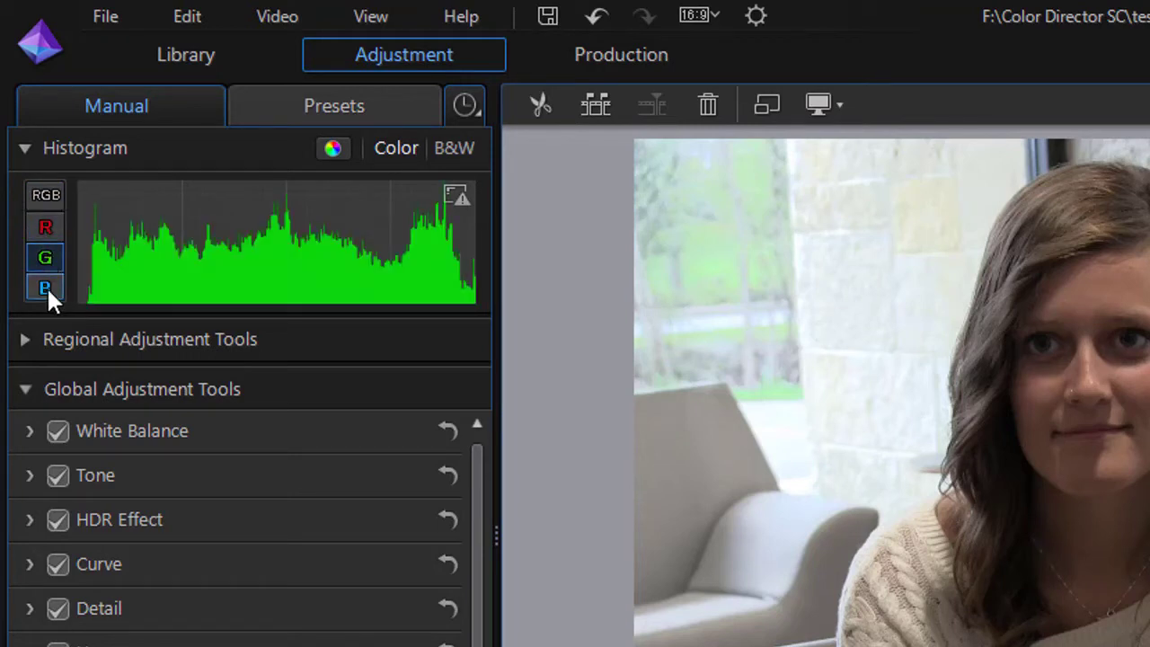
left_click(47, 286)
left_click(50, 194)
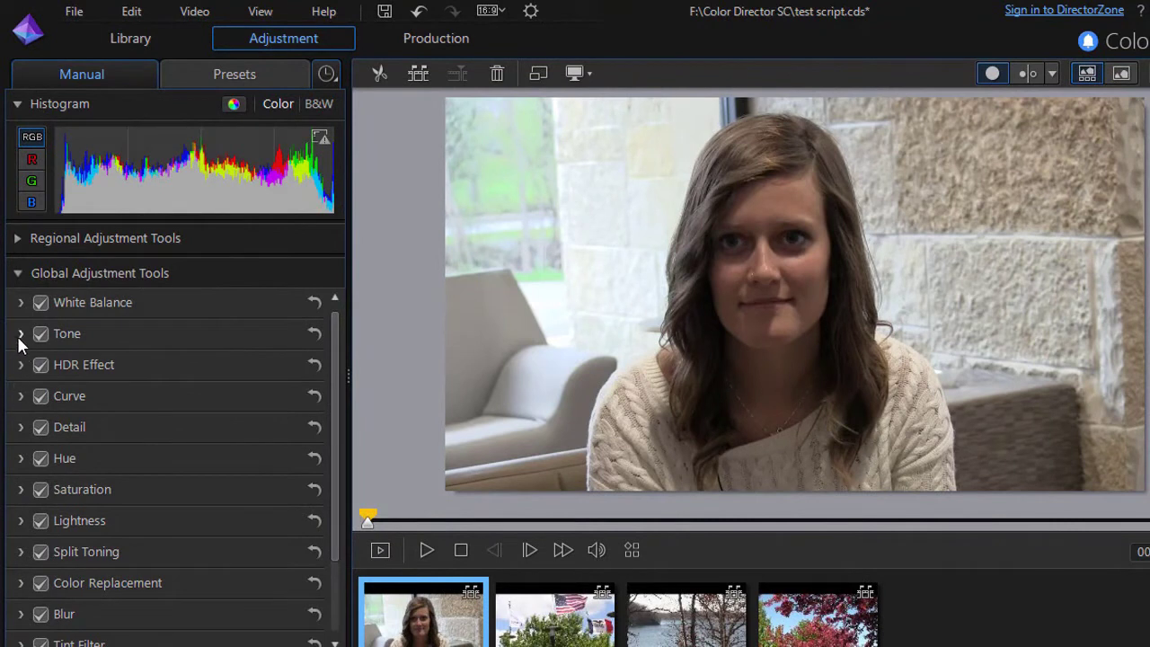
left_click(20, 334)
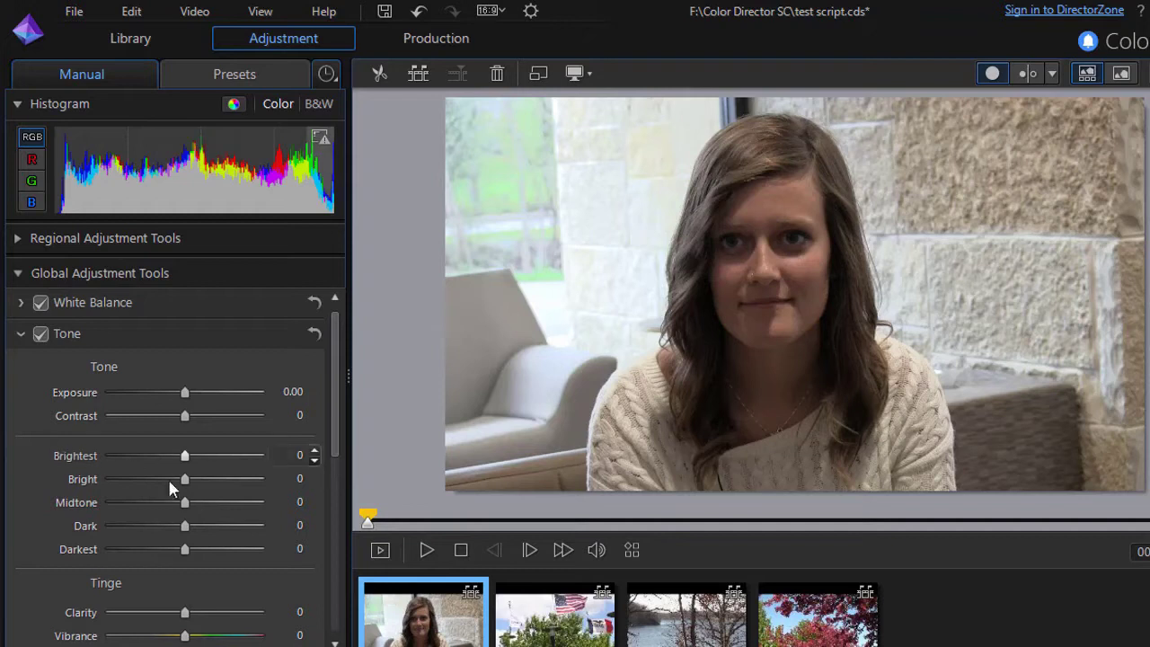
Start playback of the interview clip in the preview.
left_click(418, 550)
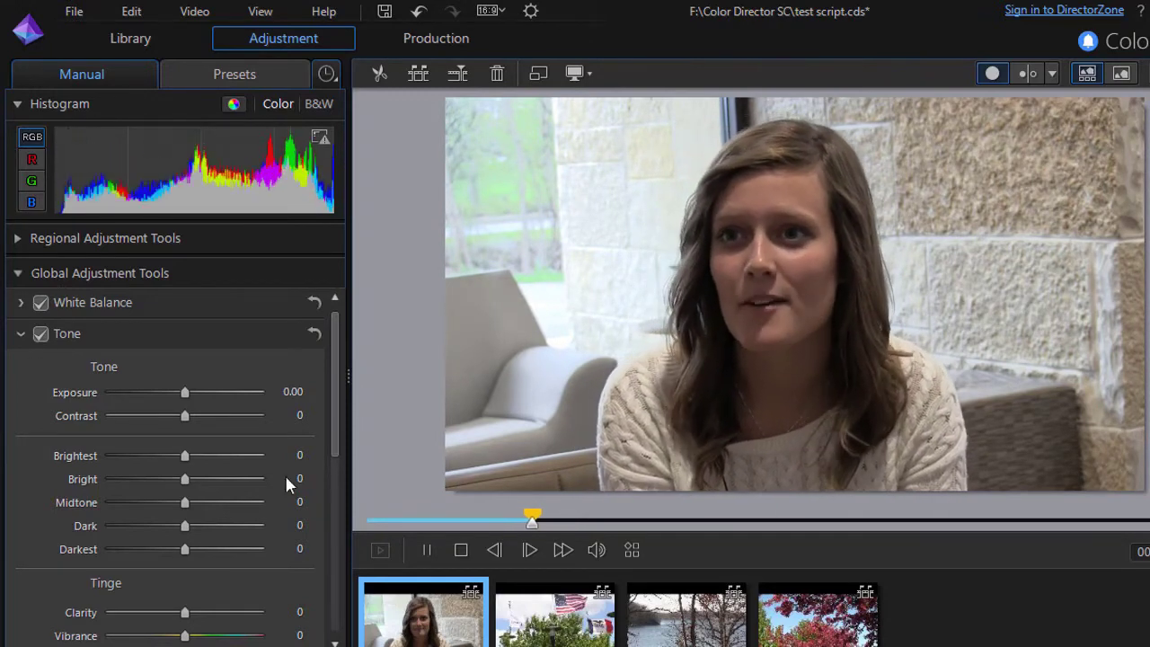
Pause the interview clip on a later frame and turn on the over/underexposure overlay.
left_click(427, 551)
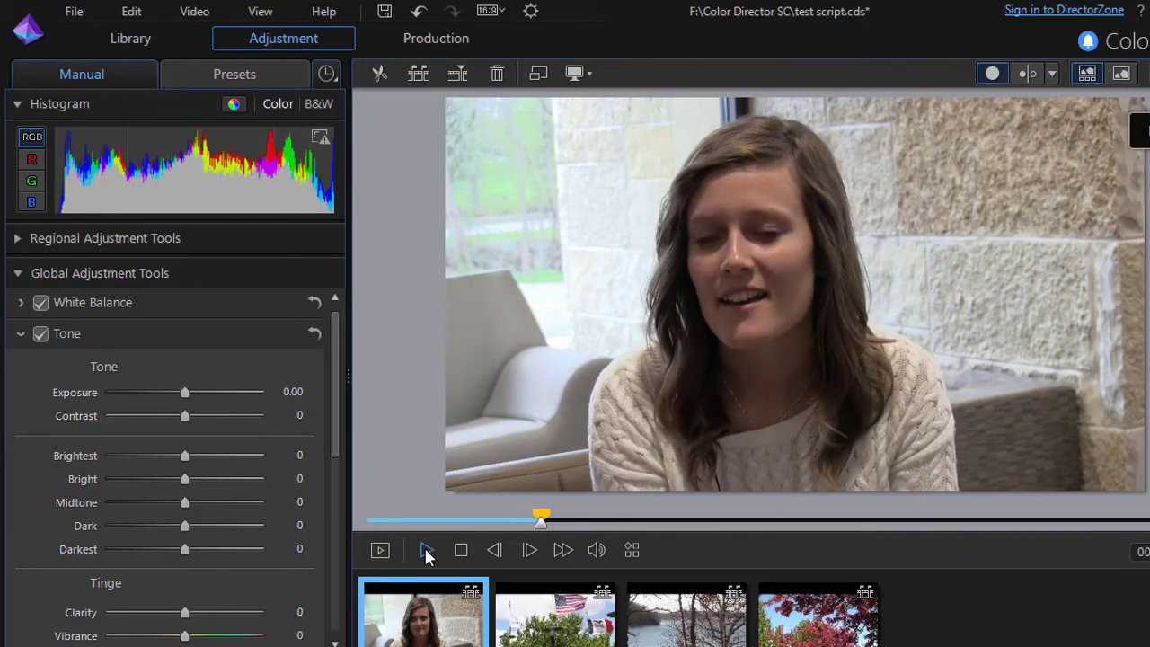
left_click(320, 139)
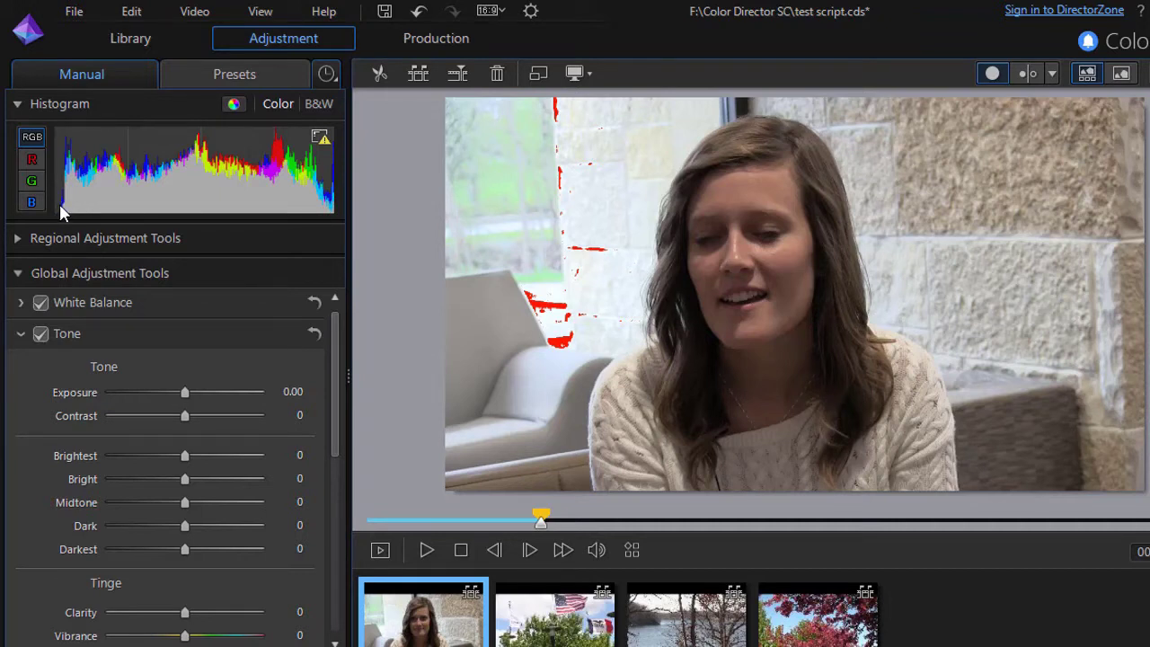
Select the flags clip, toggle the clipping overlay off and on, and scrub to a later close-up.
left_click(558, 636)
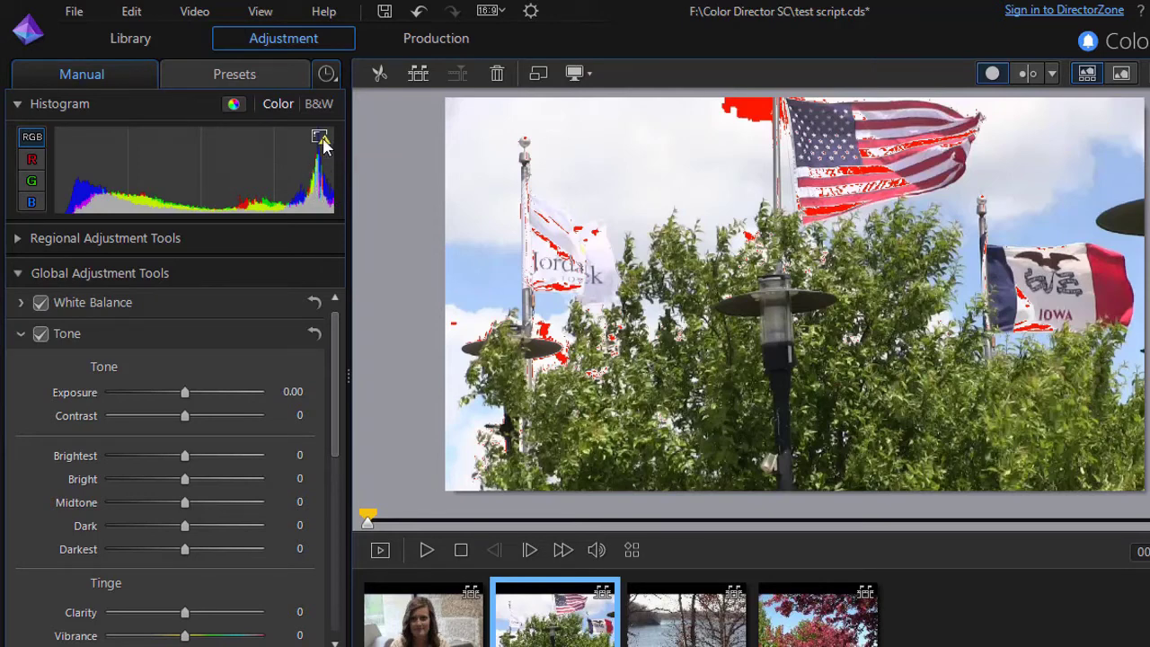
left_click(322, 141)
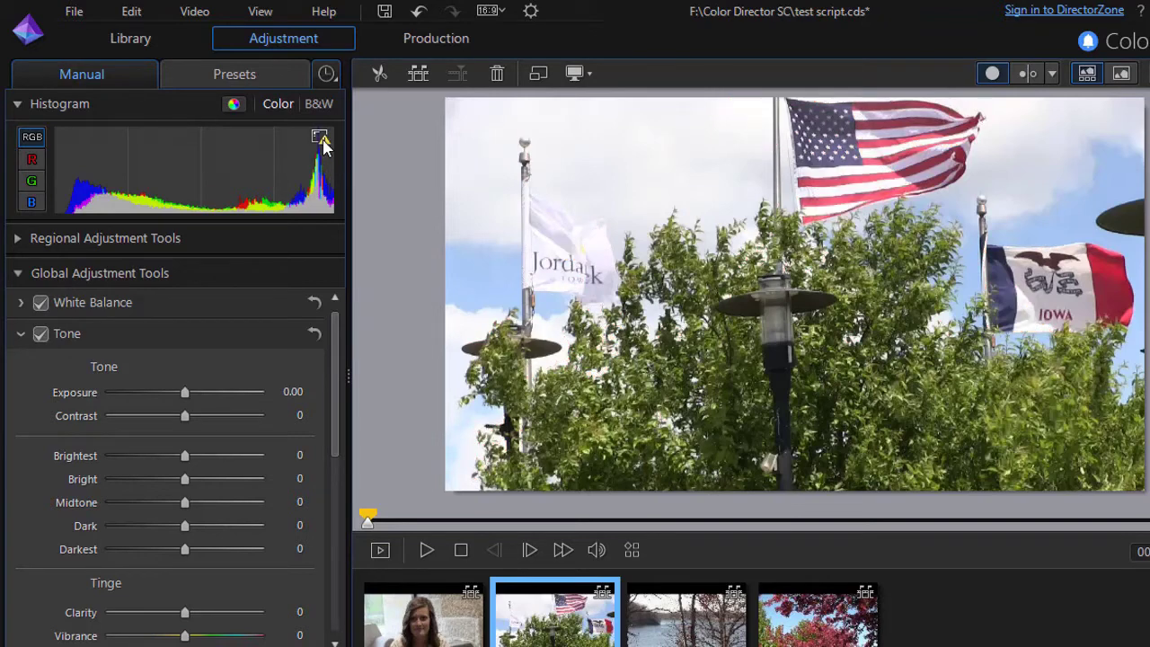
left_click(322, 141)
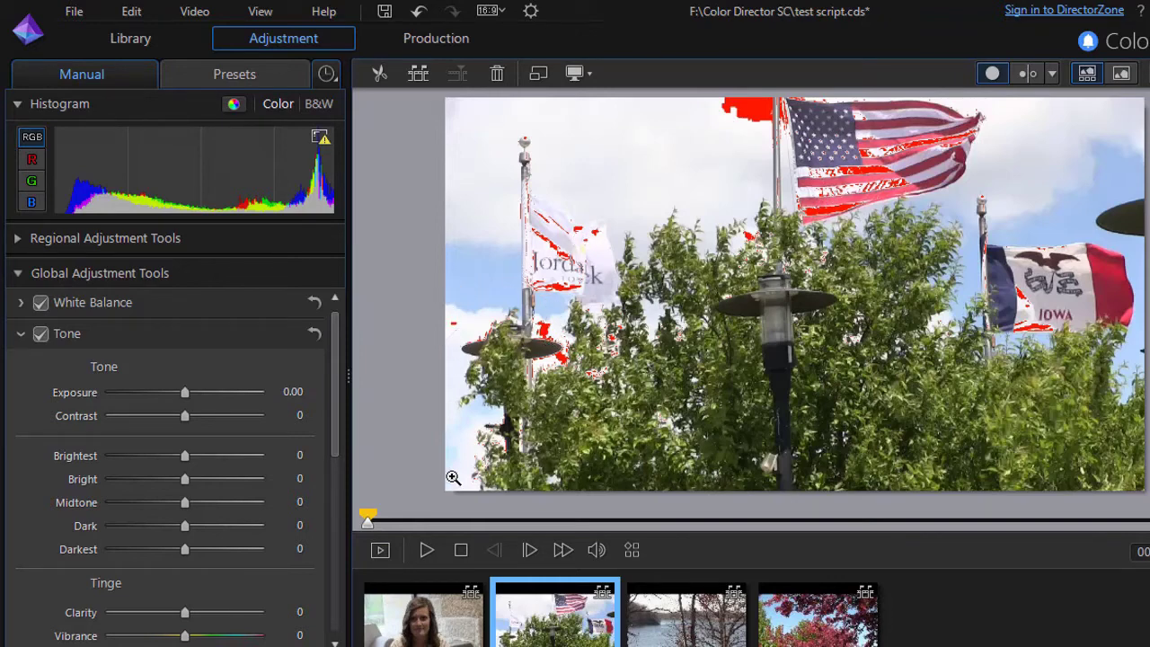
left_click_drag(367, 523, 634, 534)
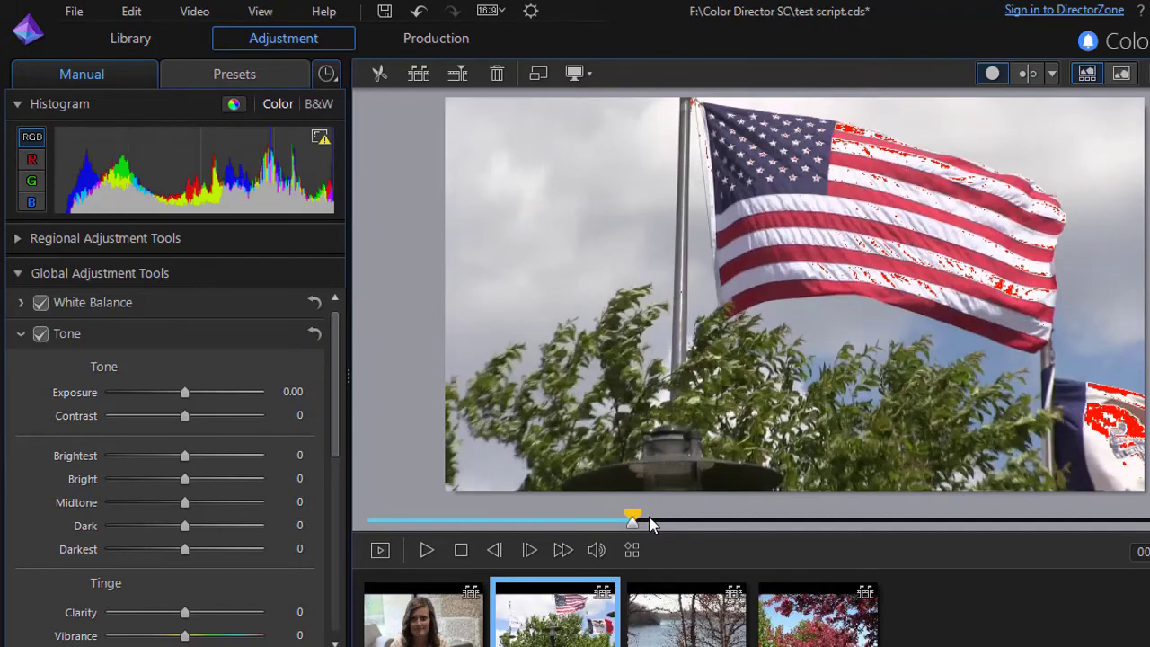
Scrub the flags clip to a frame near its end, where the flag shows almost no clipping.
left_click_drag(651, 525, 1017, 542)
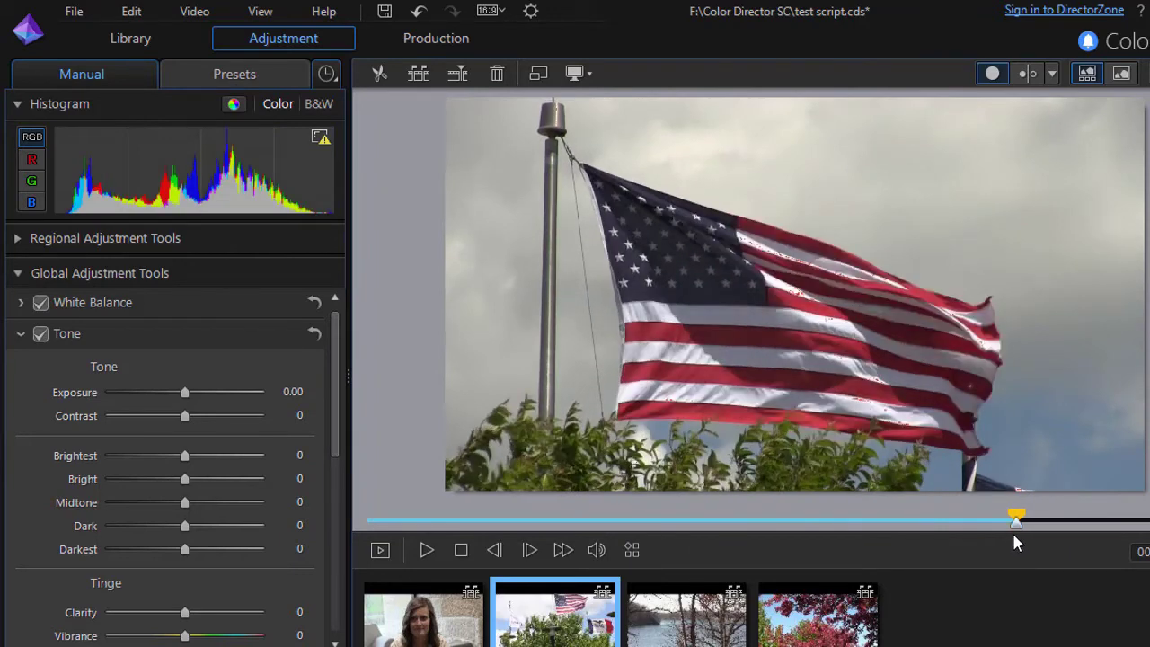
Preview the lake clip, then the red blossom tree clip, then return to the lake clip.
left_click(683, 625)
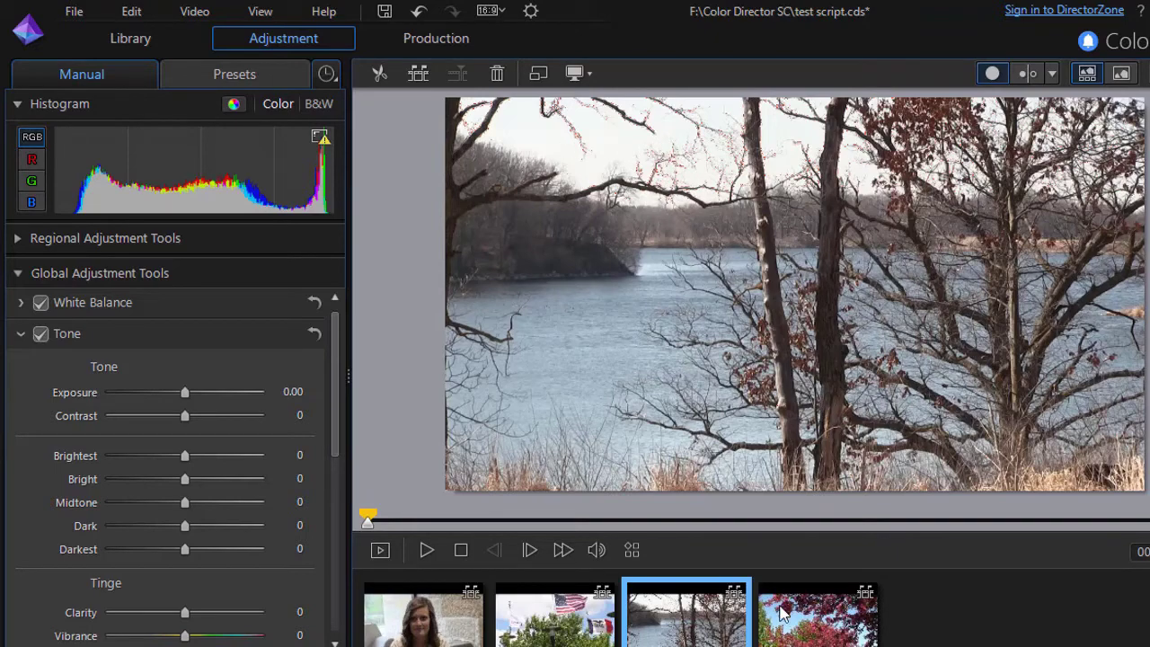
left_click(800, 631)
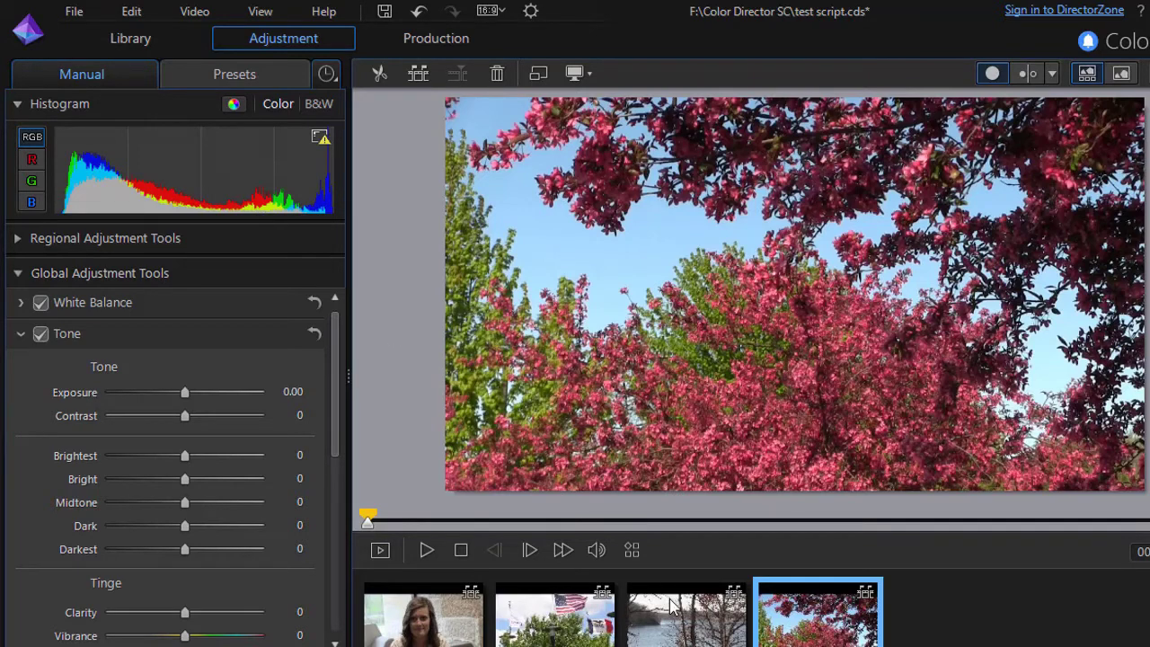
left_click(680, 636)
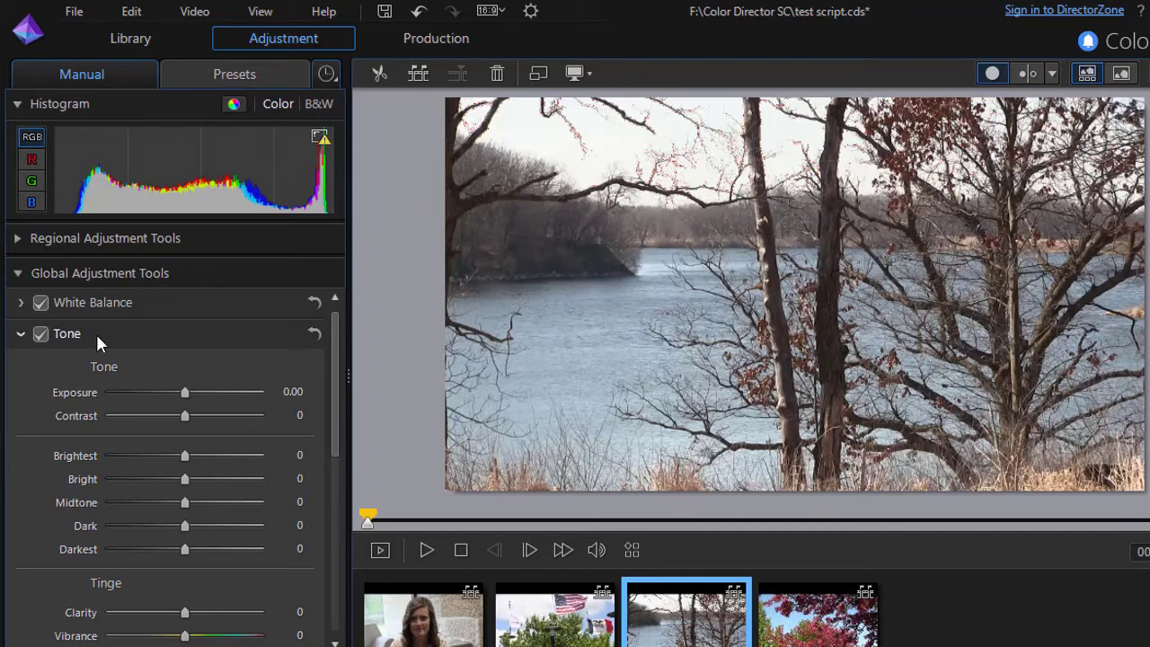
Collapse and re-expand the Tone section to show the lakeside clip's uncorrected values.
left_click(21, 334)
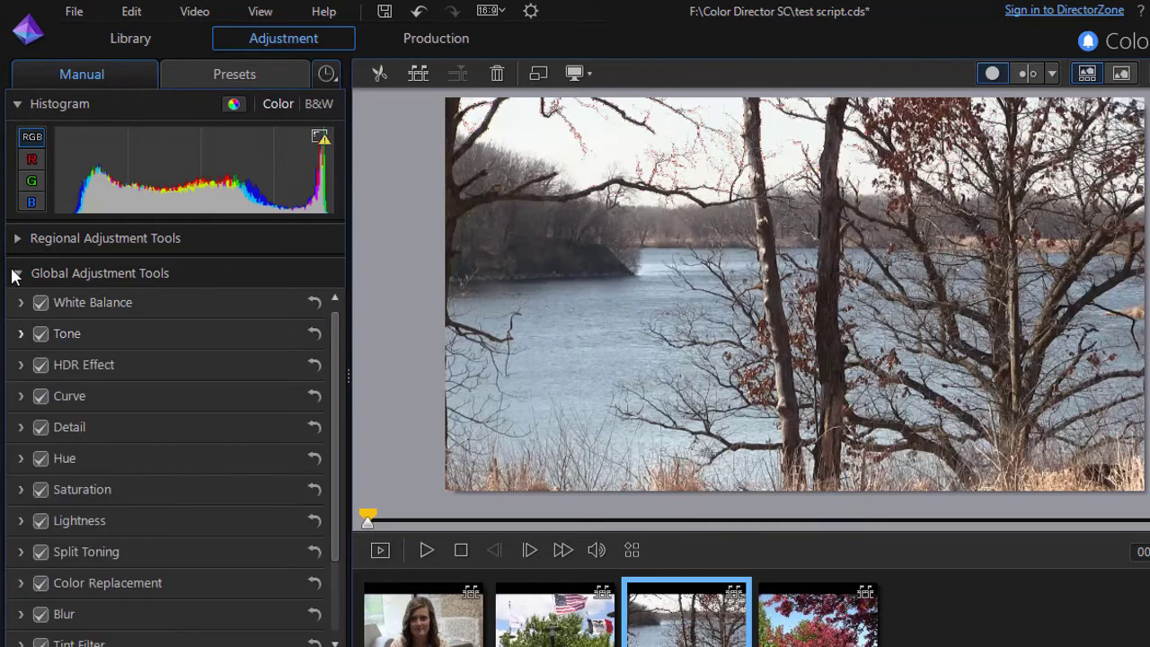
left_click(20, 334)
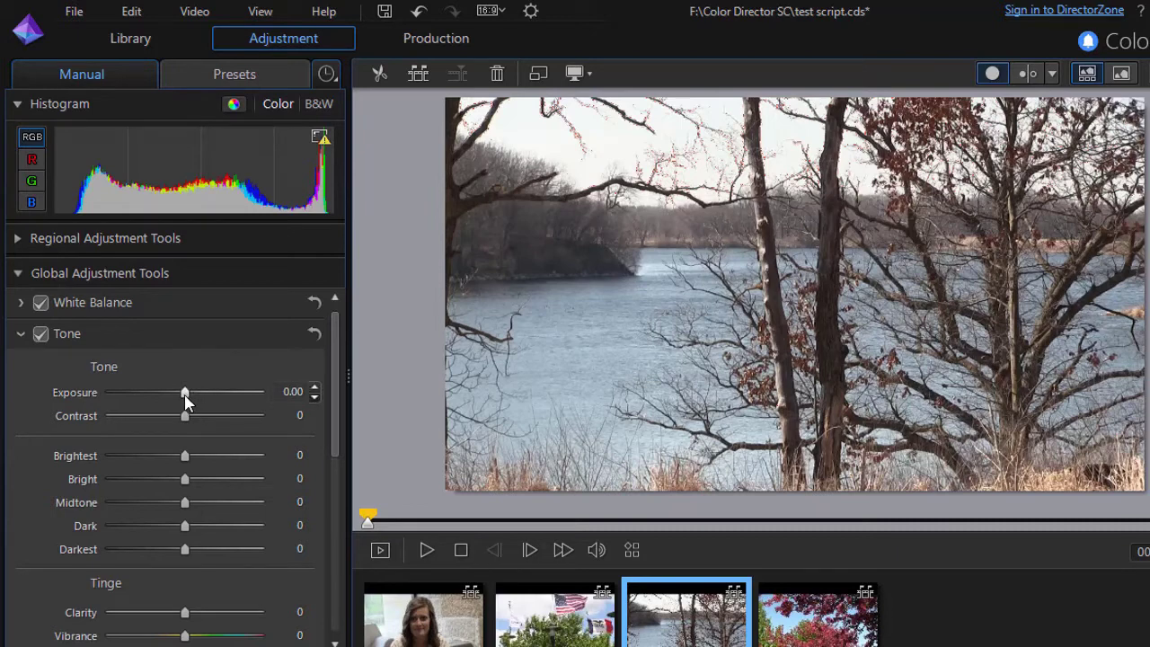
Trial lower Exposure, reduced Brightest and lifted Darkest on the lake clip, scrubbing through to check.
left_click_drag(184, 402, 176, 403)
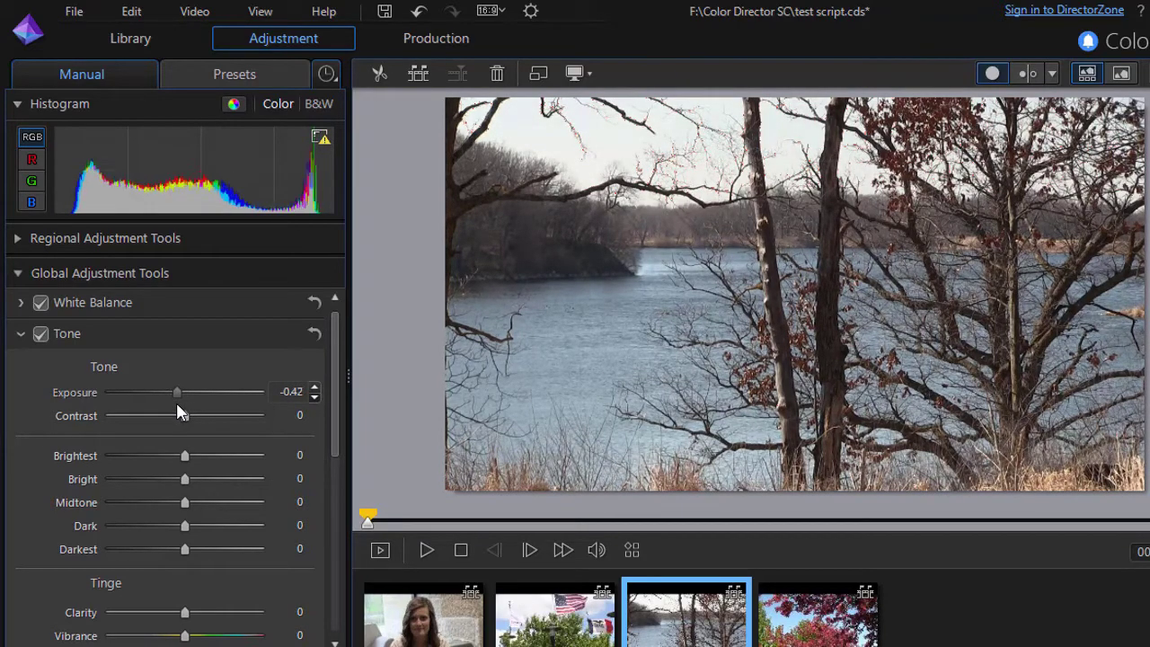
left_click_drag(177, 406, 186, 407)
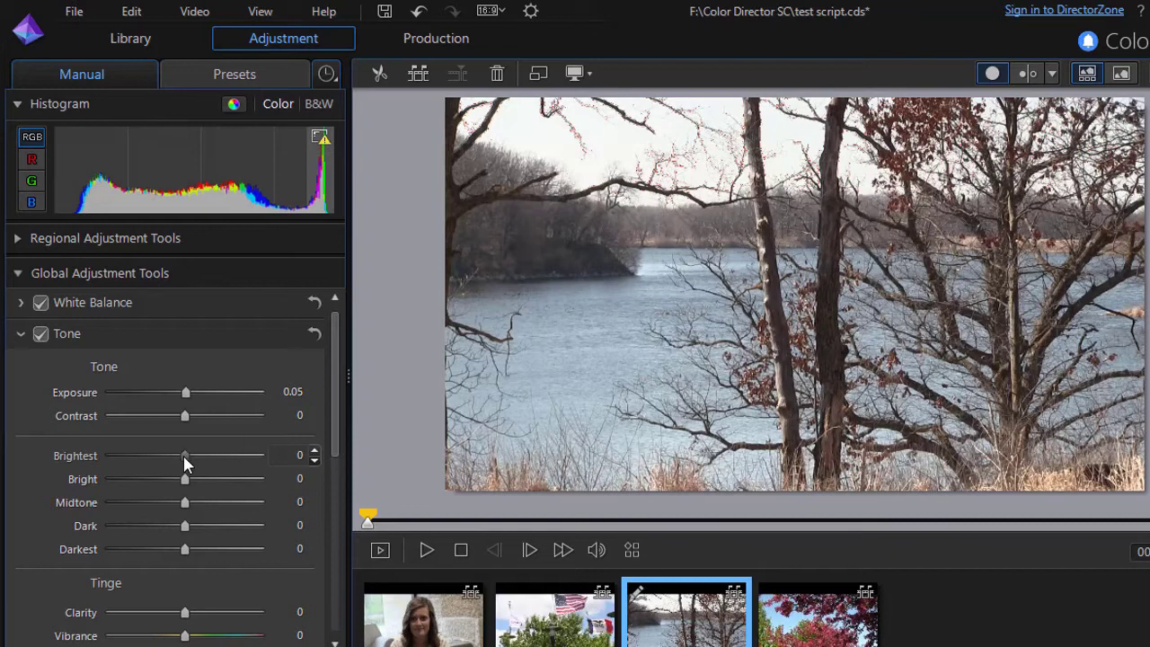
left_click_drag(183, 460, 151, 456)
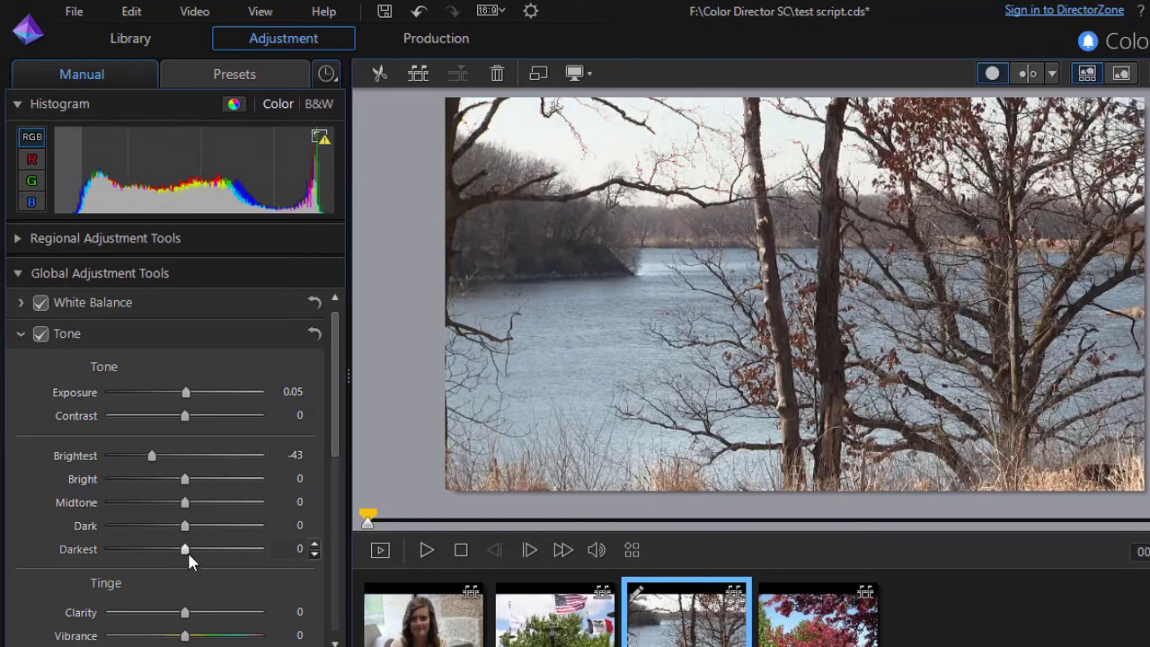
mouse_move(188, 547)
left_mouse_down()
mouse_move(207, 557)
mouse_move(189, 553)
left_mouse_up()
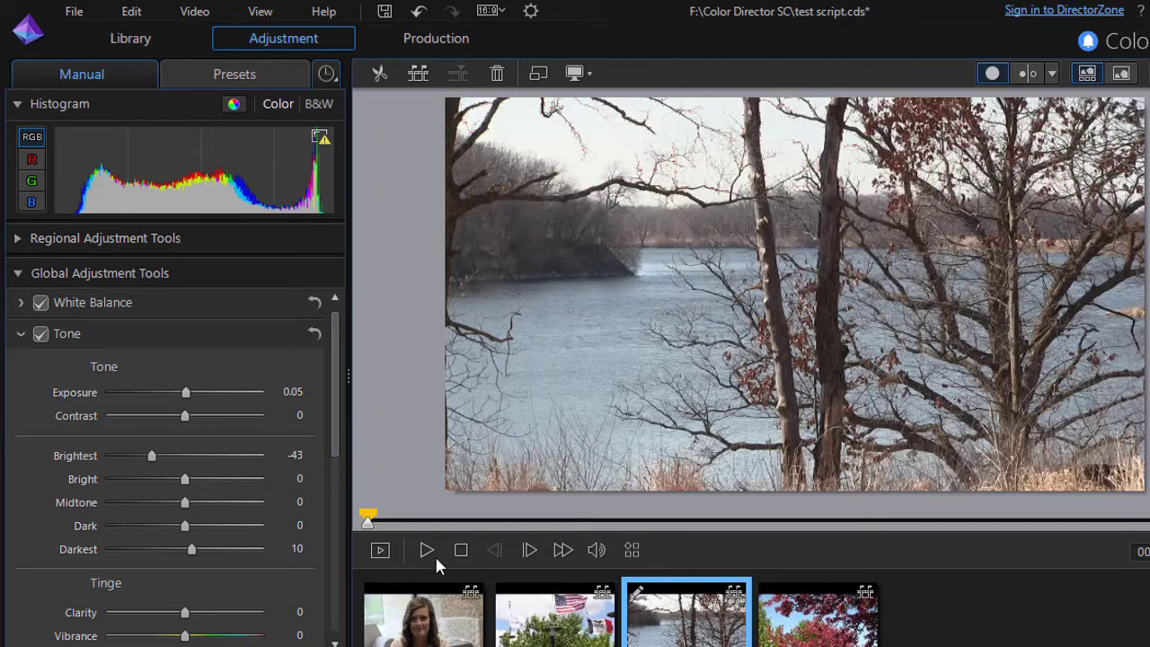
left_click_drag(371, 528, 946, 556)
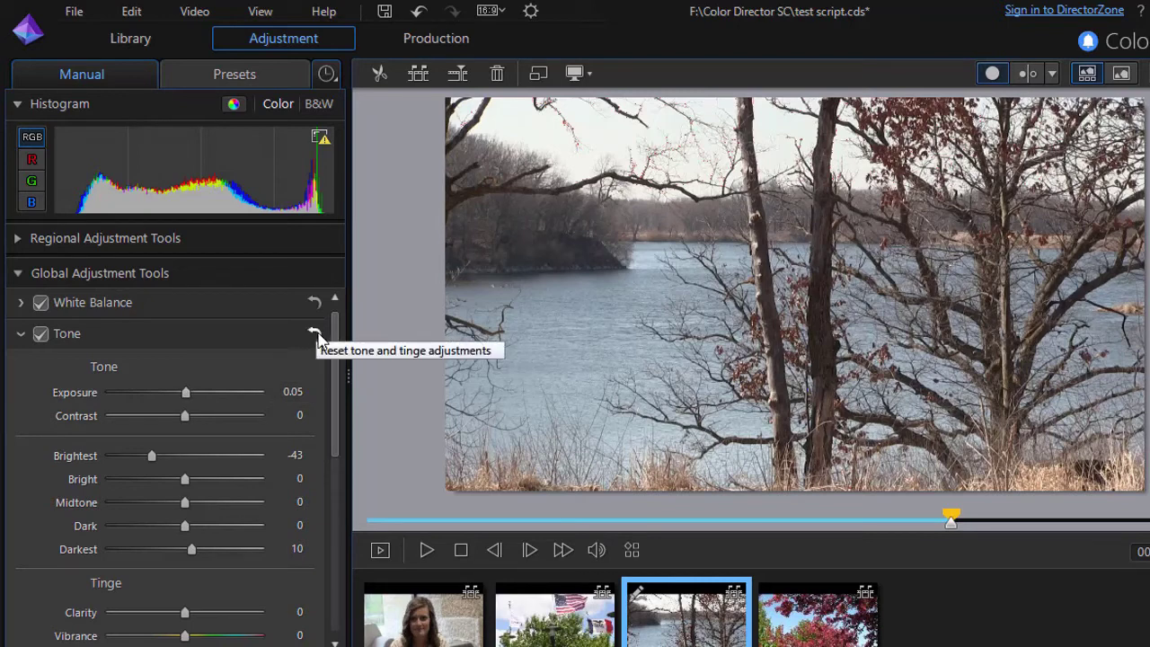
Reset the lake clip's Tone values to their originals and switch to the interview clip.
left_click(314, 332)
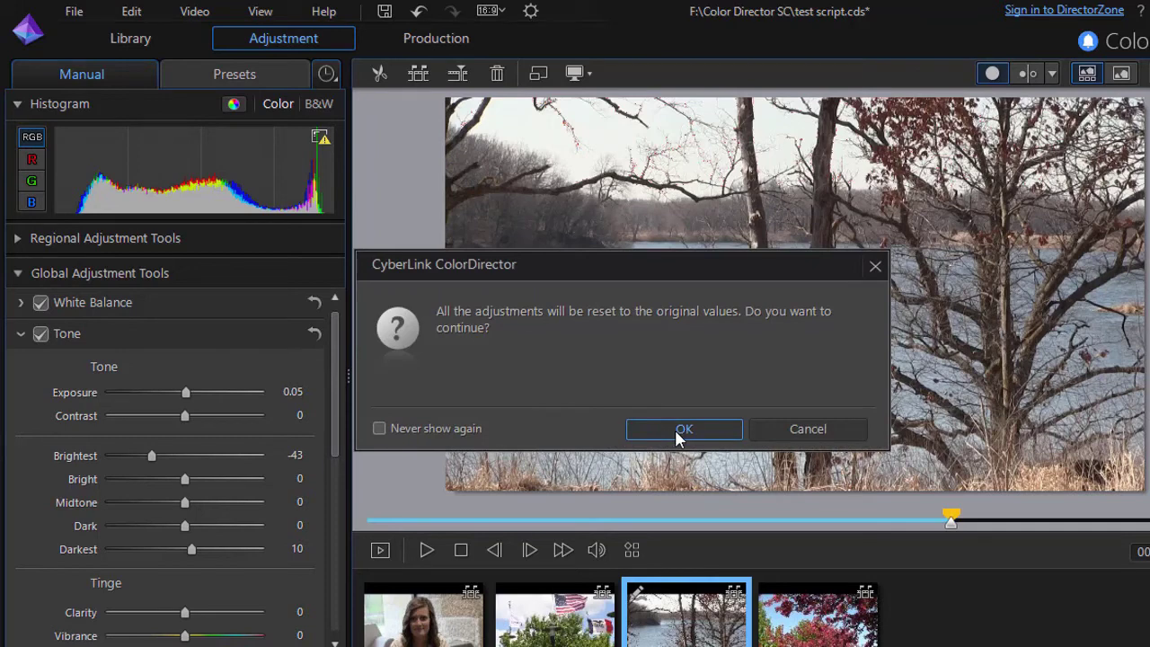
left_click(680, 432)
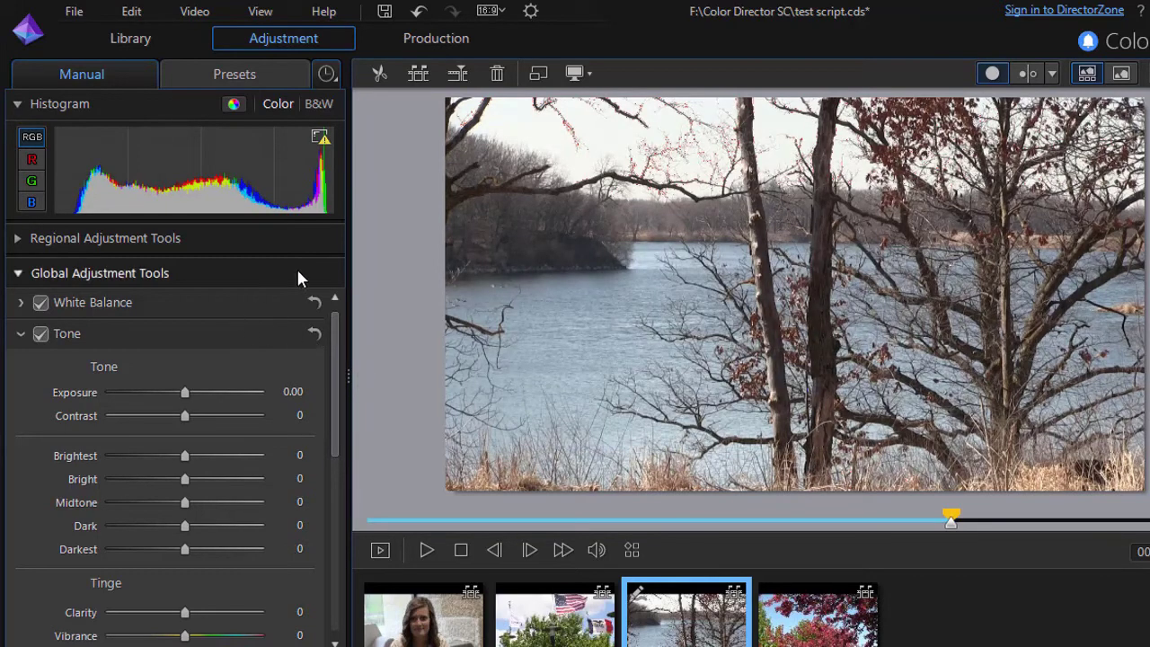
left_click(437, 638)
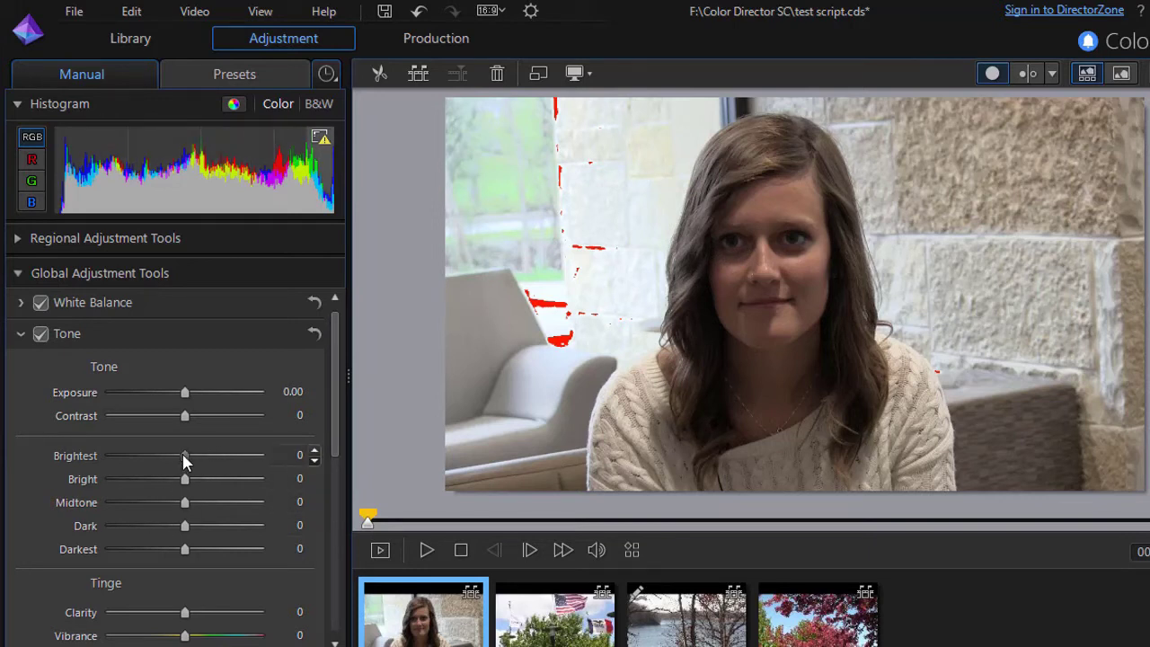
Set the interview clip's Tone sliders to Exposure -0.05, Brightest -39 and Darkest 29.
mouse_move(184, 459)
left_mouse_down()
mouse_move(140, 455)
mouse_move(92, 431)
mouse_move(188, 475)
left_mouse_up()
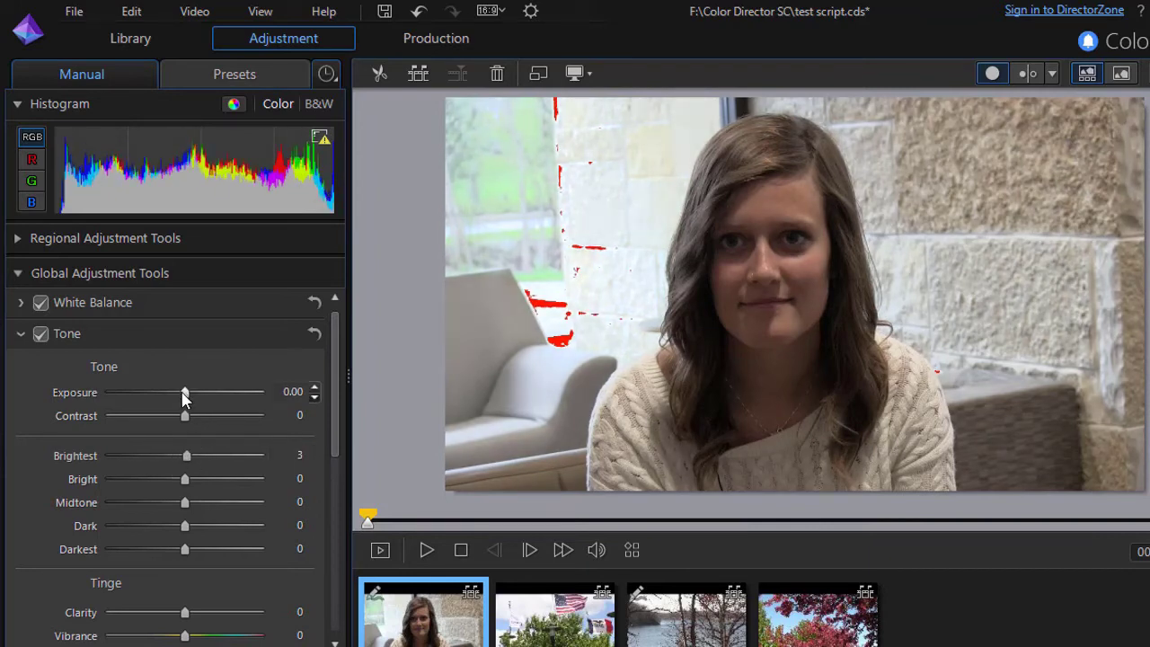
mouse_move(168, 396)
left_mouse_down()
mouse_move(150, 390)
mouse_move(181, 403)
left_mouse_up()
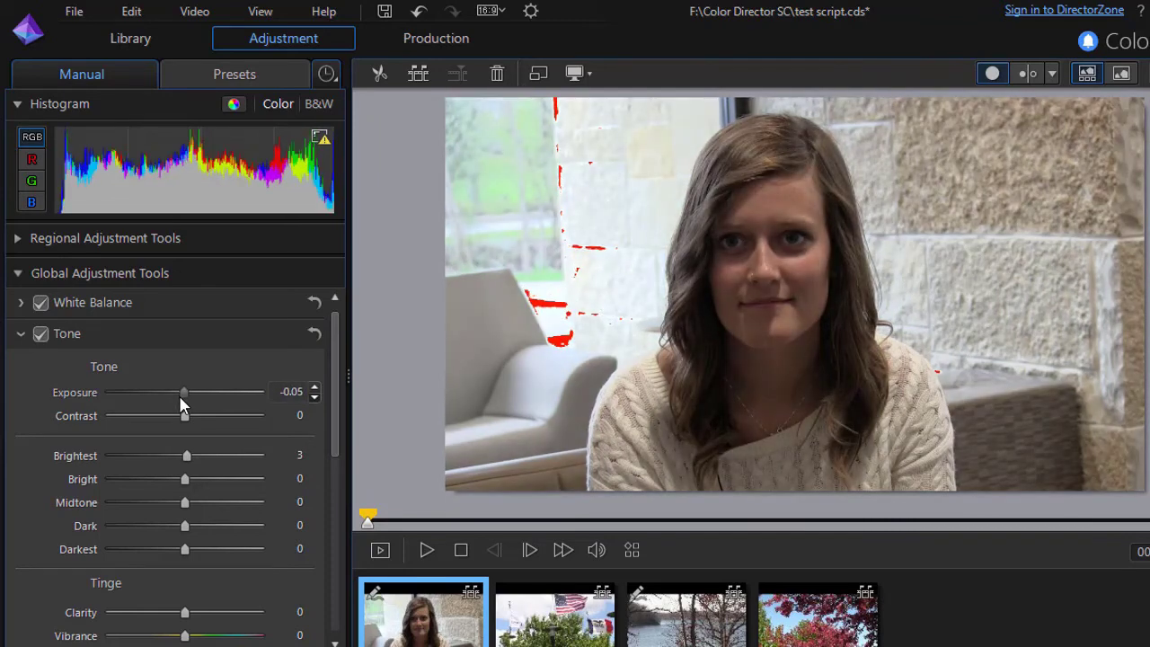
left_click_drag(190, 456, 156, 450)
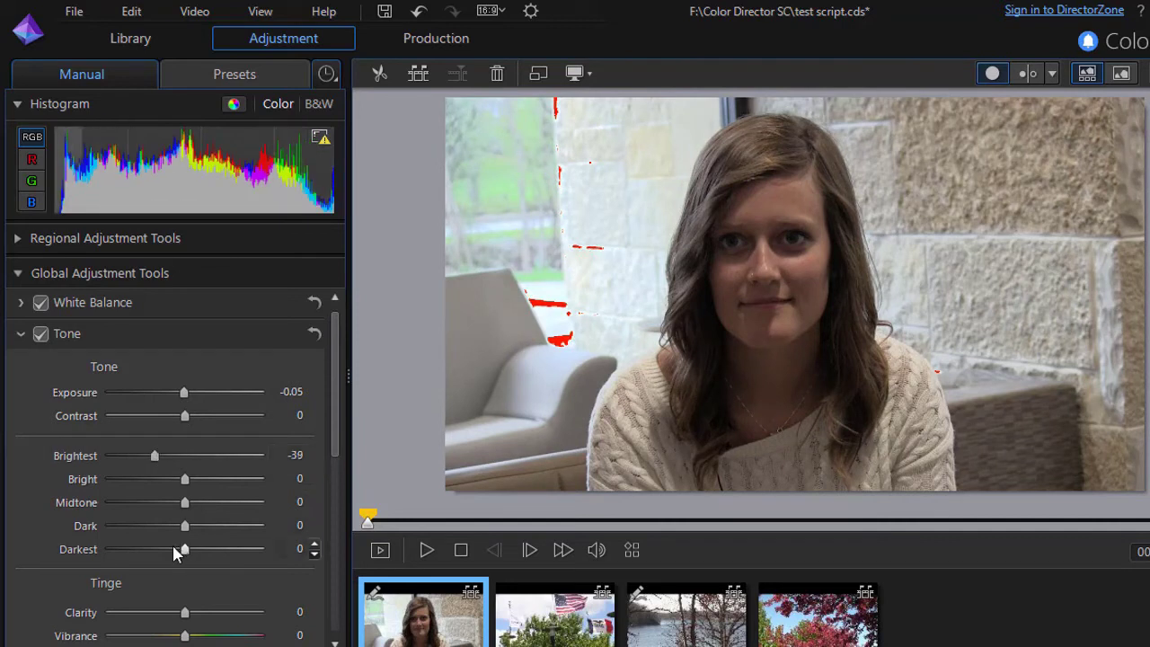
mouse_move(187, 551)
left_mouse_down()
mouse_move(145, 526)
mouse_move(207, 549)
left_mouse_up()
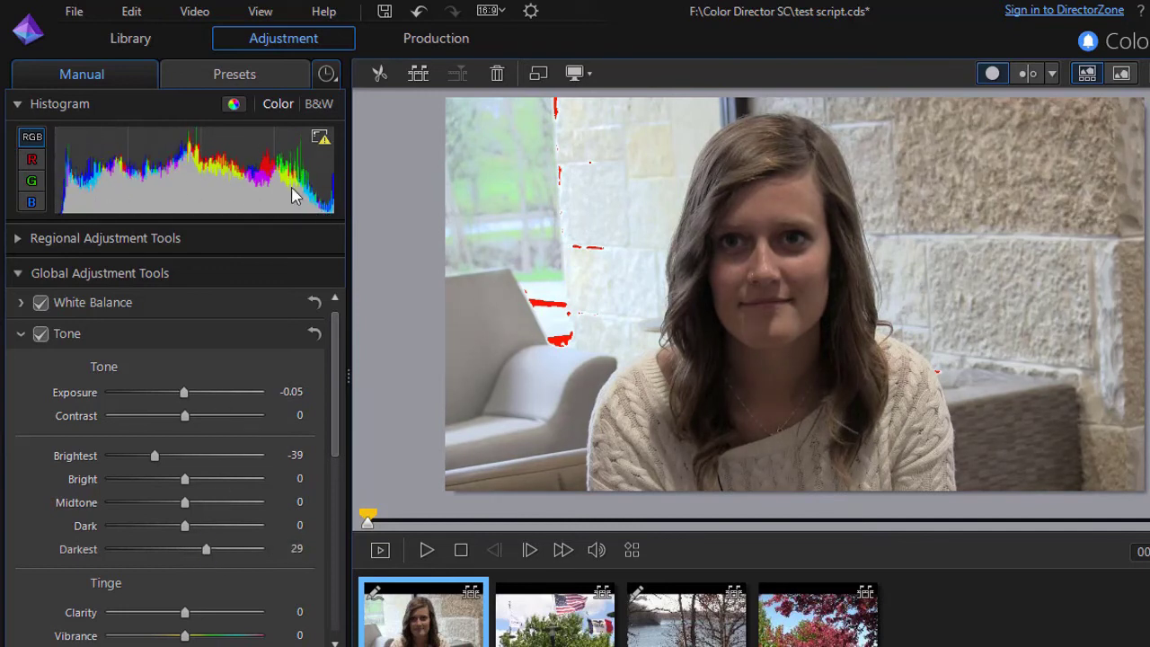